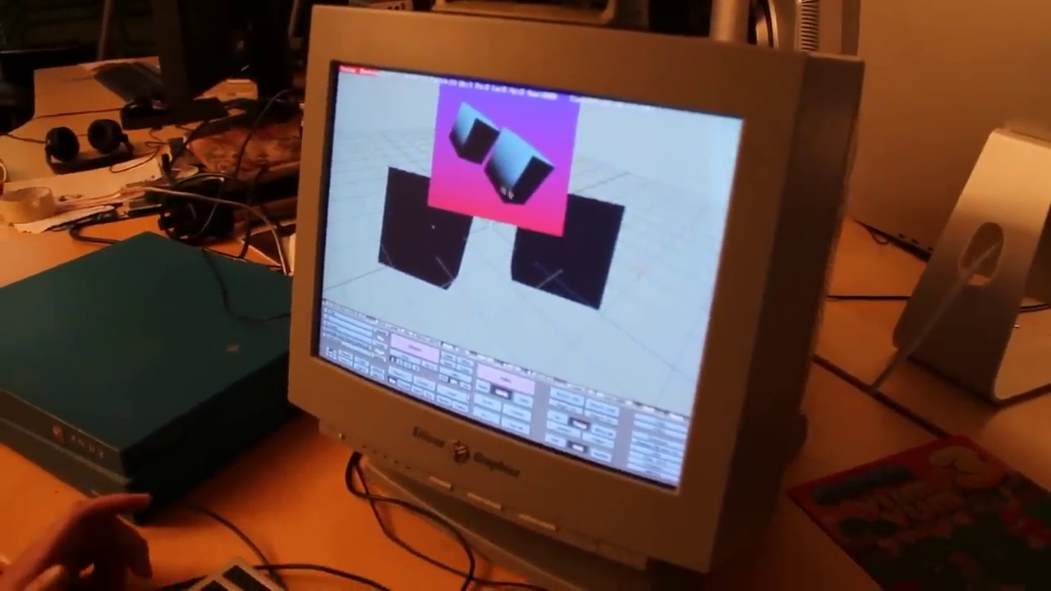
- Close the cube render and load a new file with two flattened blocks
click(496, 156)
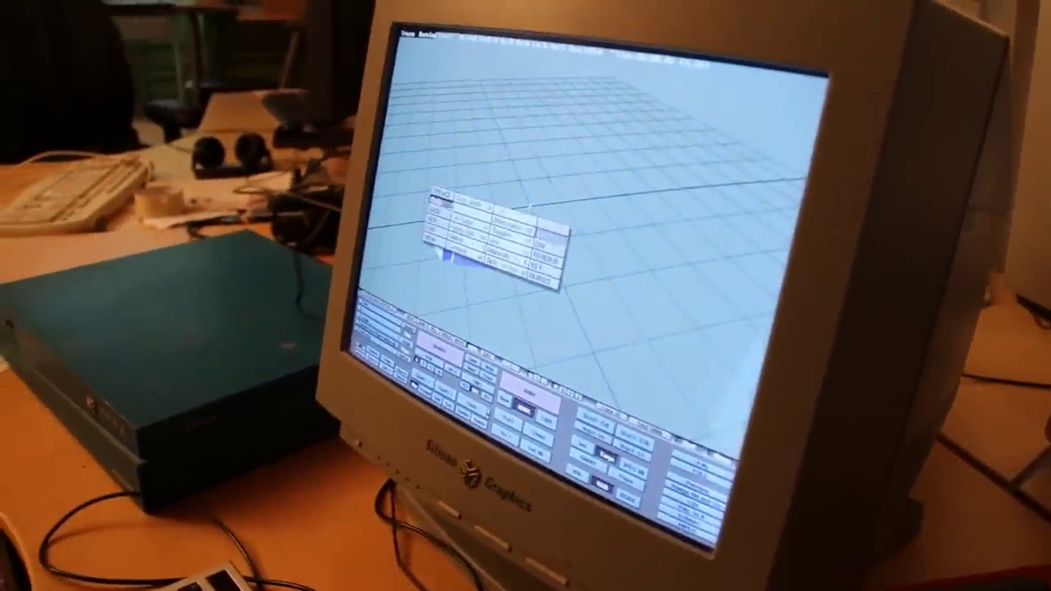
- Dismiss the toolbox and orbit the view around the shaded sphere
key(Escape)
middle_drag(503, 279, 538, 239)
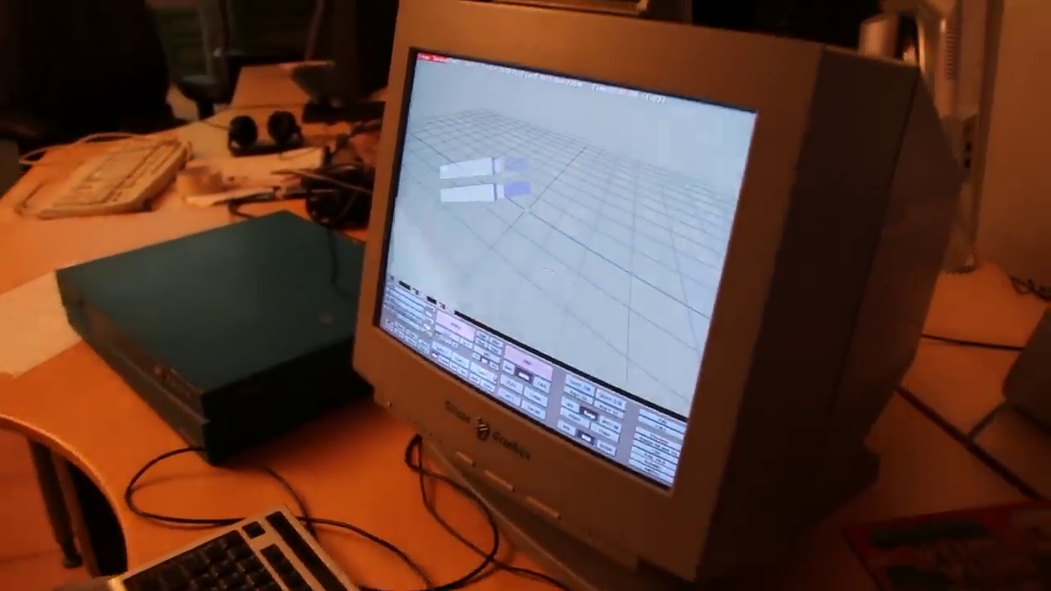
key(KP_4)
key(KP_4)
key(KP_4)
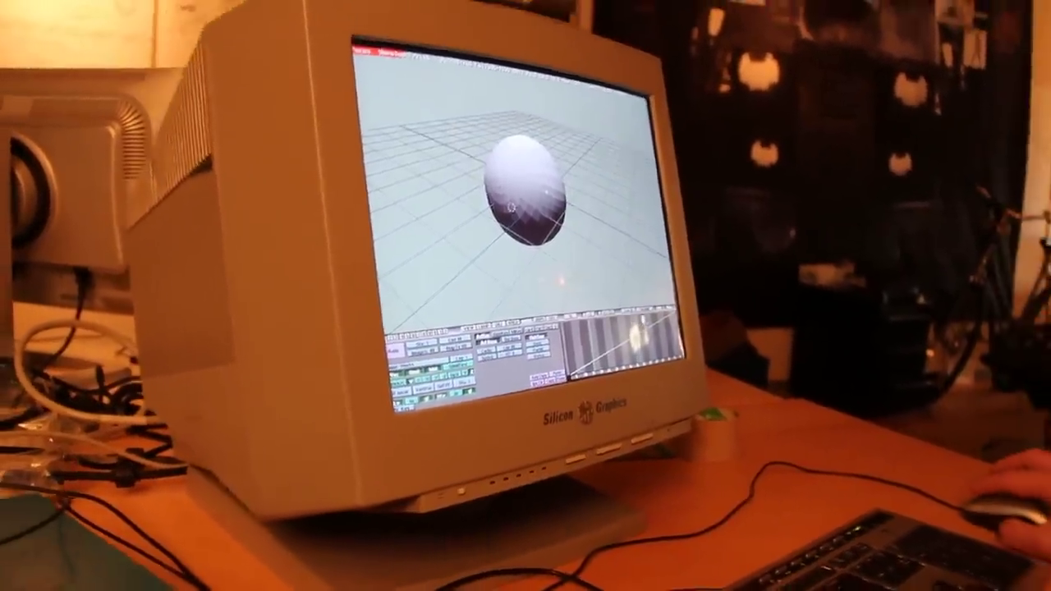
middle_drag(541, 164, 558, 197)
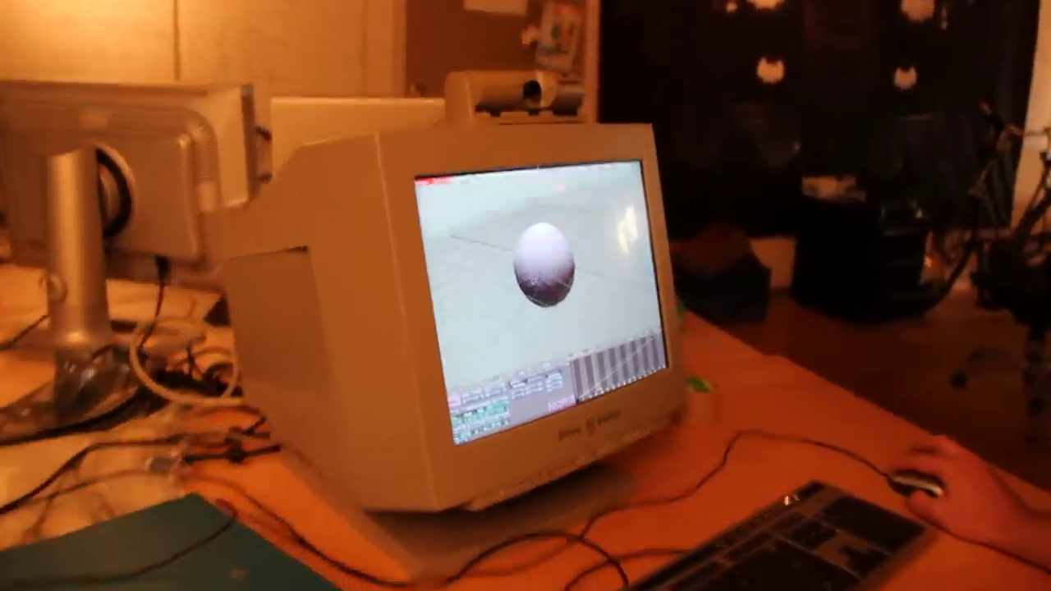